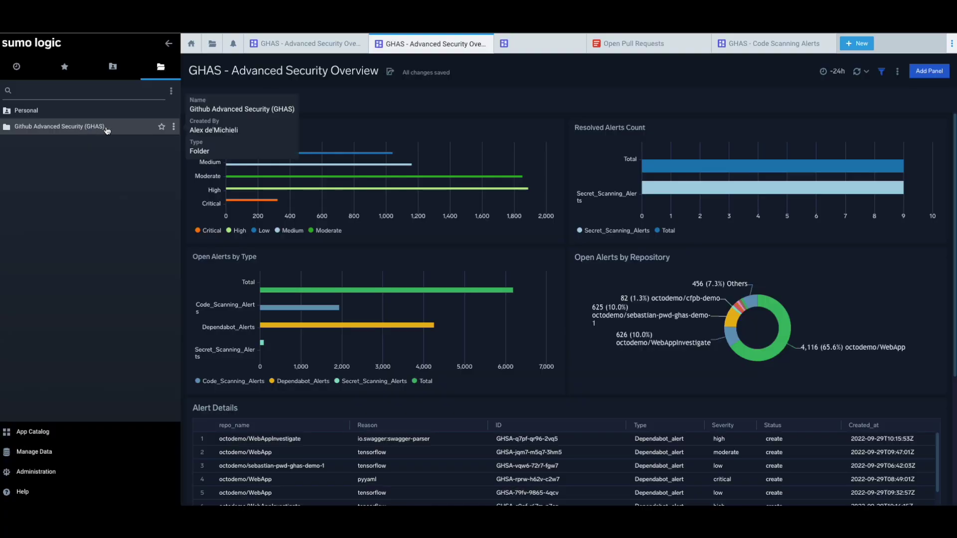
- Expand the Github Advanced Security folder and highlight the Advanced Security Overview dashboard title
click(94, 129)
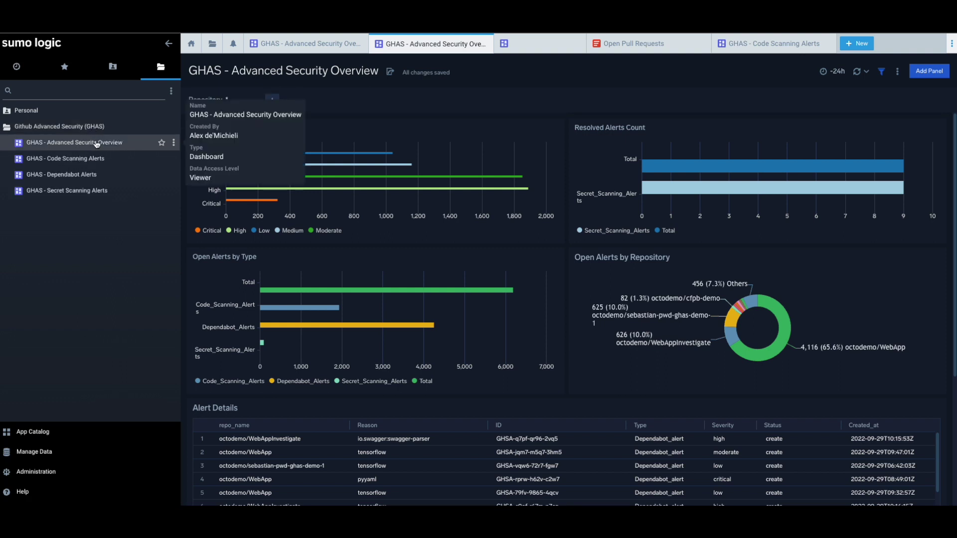
drag(232, 75, 379, 77)
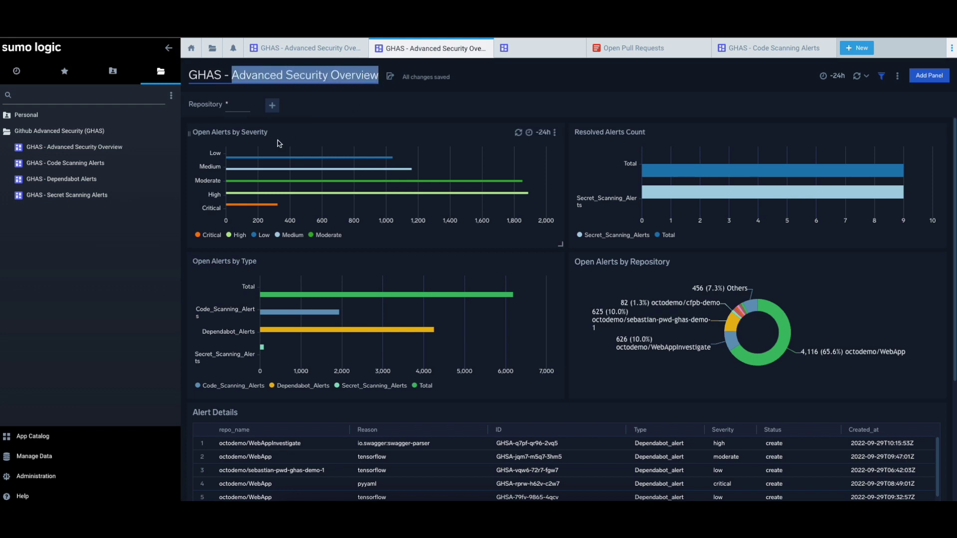
mouse_move(296, 137)
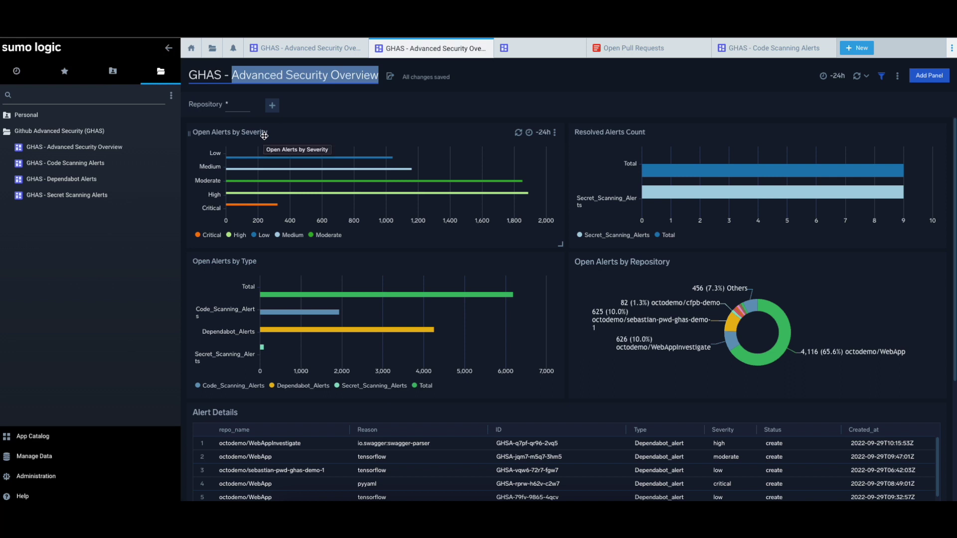
click(298, 136)
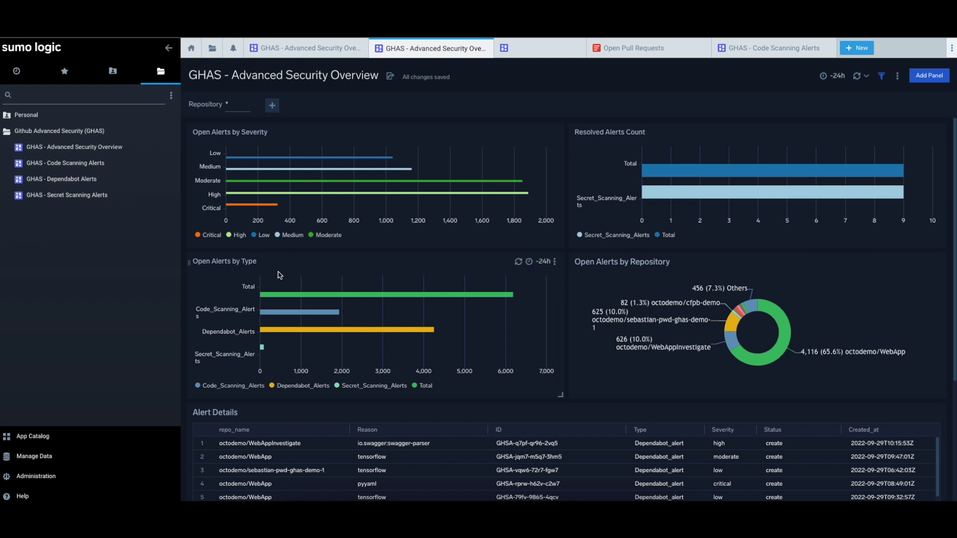
- Show only Low open alerts, restore all severities, keep all repositories, then open GHAS - Code Scanning Alerts
click(309, 236)
click(254, 236)
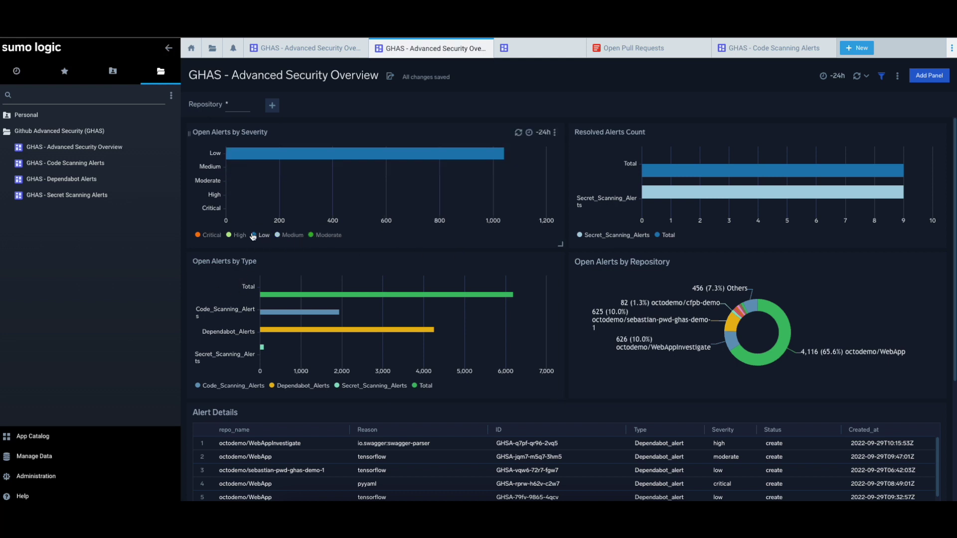
click(252, 236)
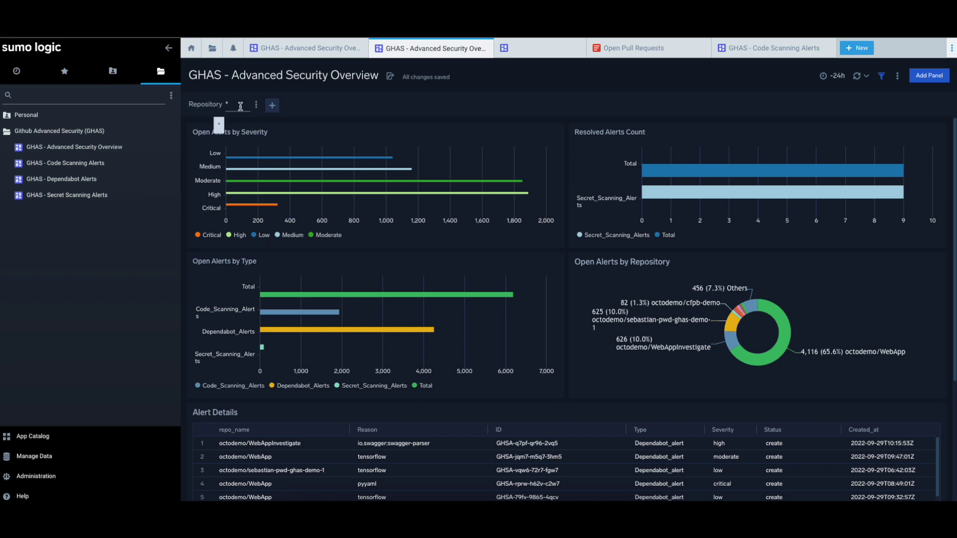
click(334, 166)
scroll(609, 238, down, 5)
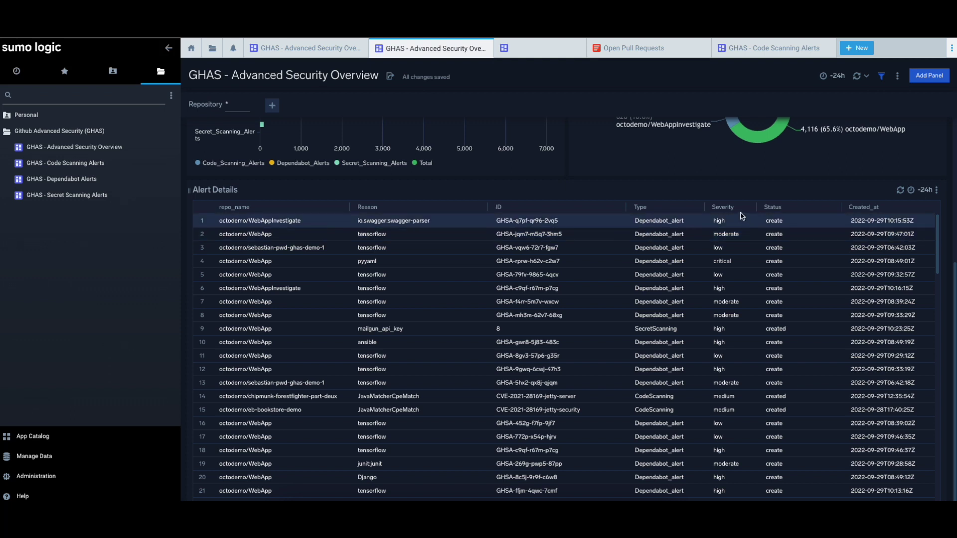
click(79, 164)
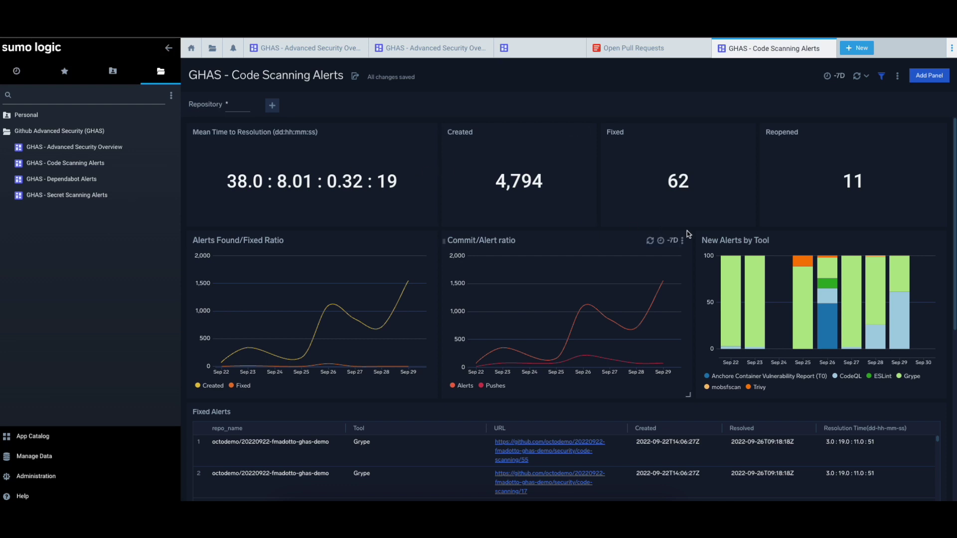
mouse_move(803, 303)
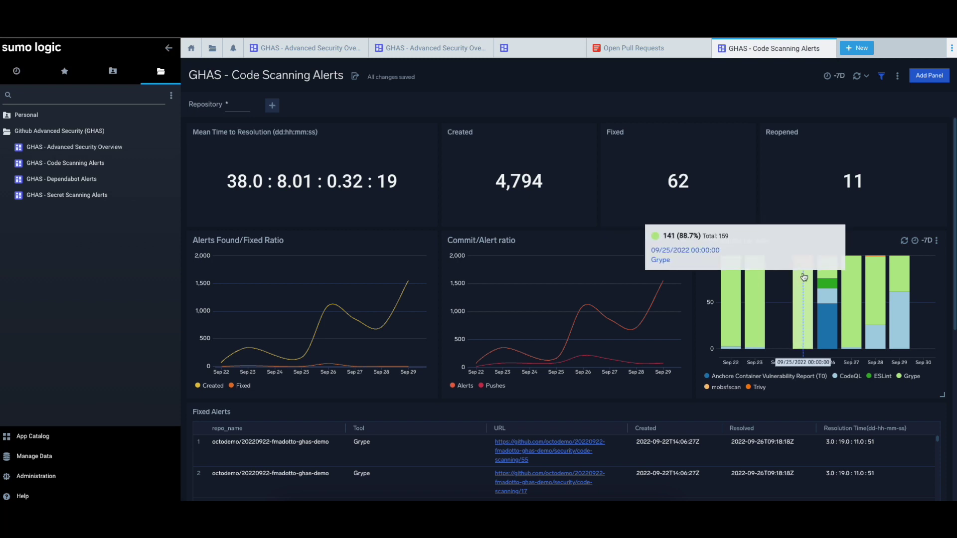
scroll(733, 307, down, 1)
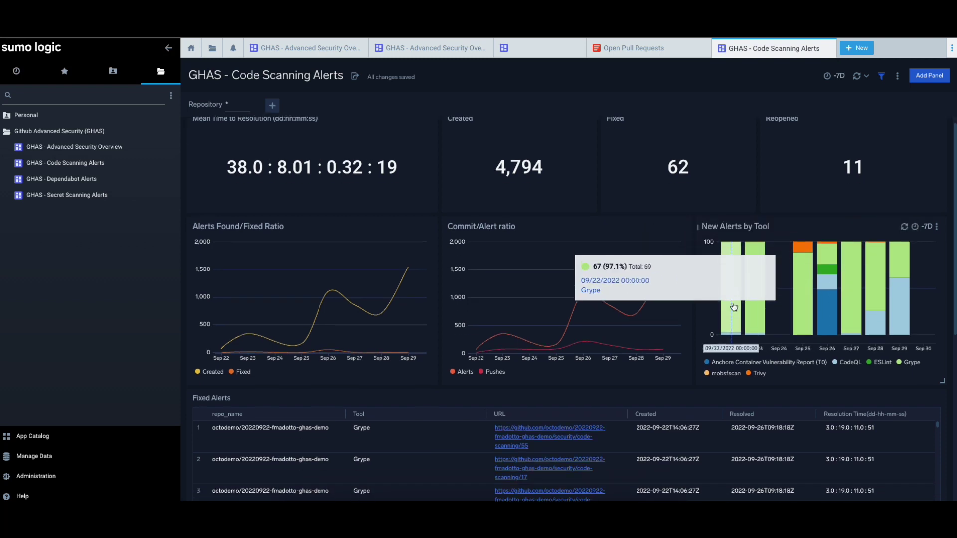
scroll(734, 308, down, 2)
scroll(724, 302, down, 2)
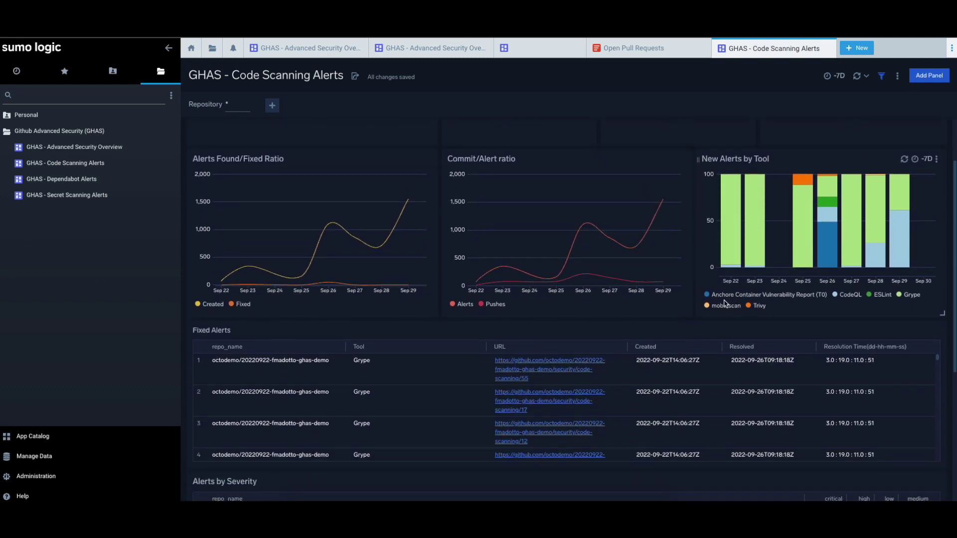
scroll(206, 310, down, 3)
scroll(230, 283, down, 2)
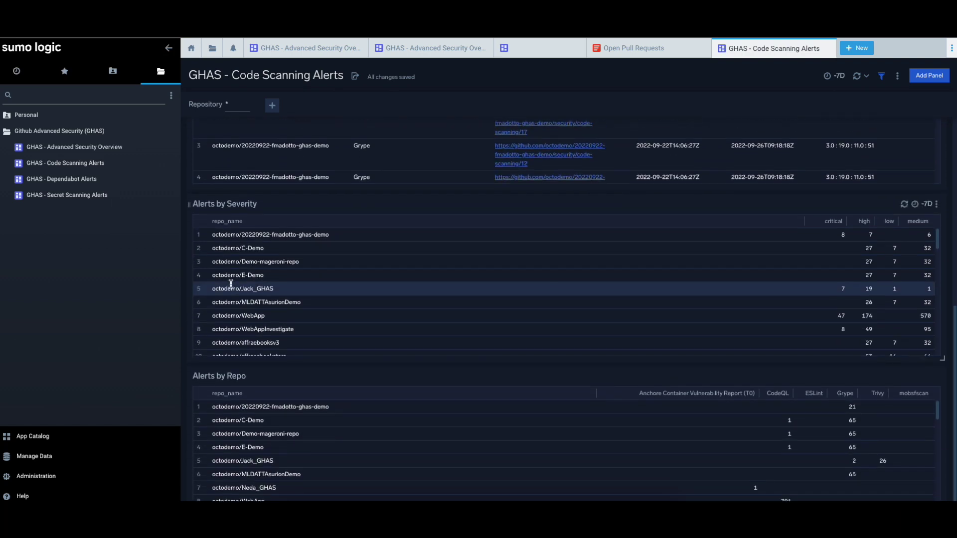
scroll(232, 300, down, 3)
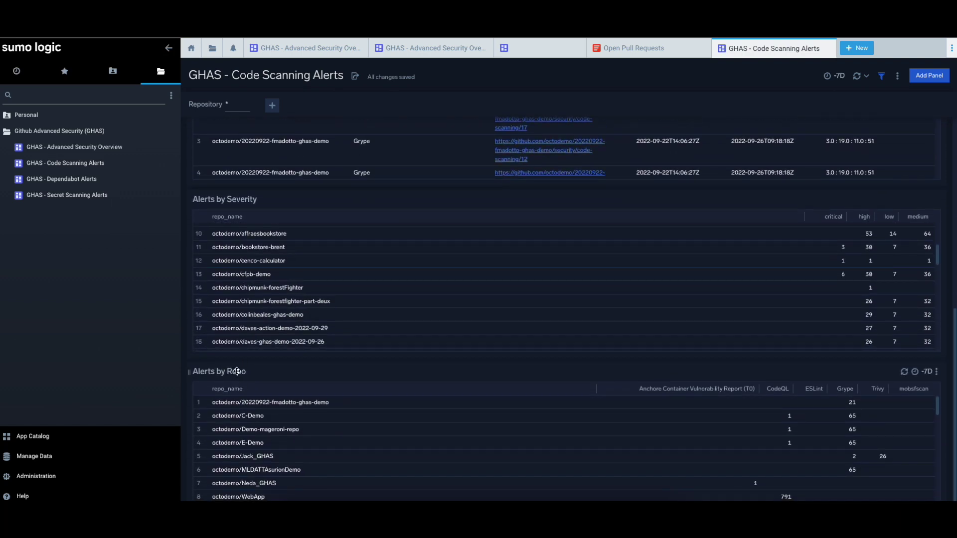
click(86, 181)
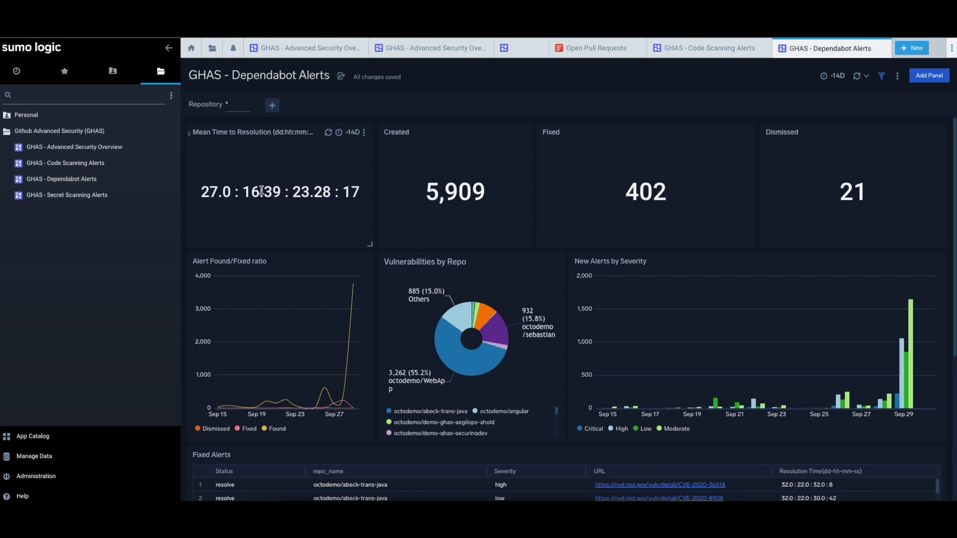
scroll(248, 189, down, 1)
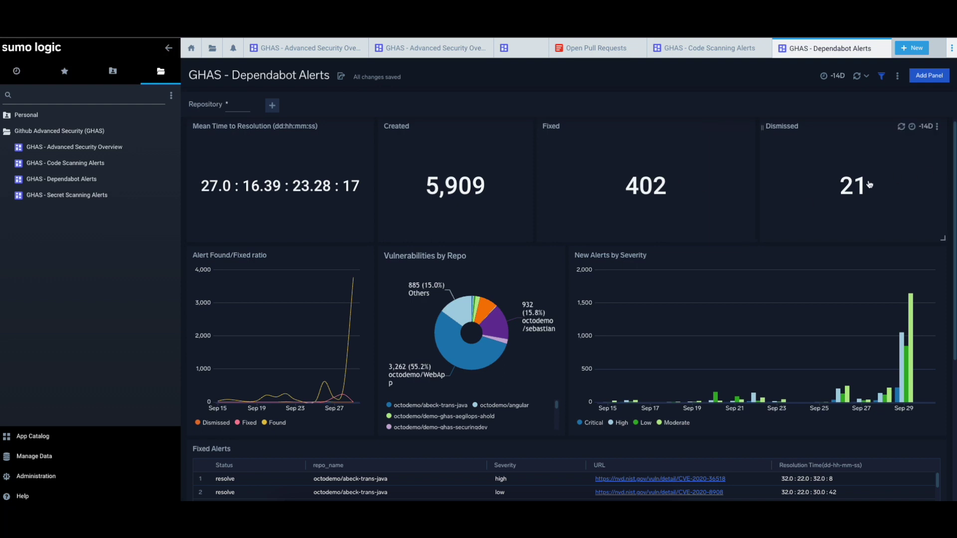
scroll(651, 257, down, 1)
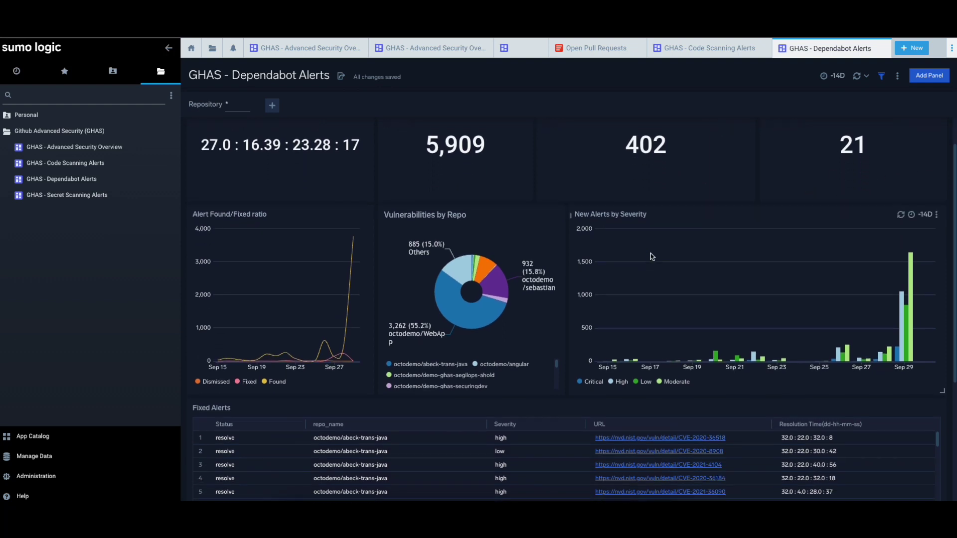
scroll(651, 257, down, 1)
scroll(651, 257, down, 1)
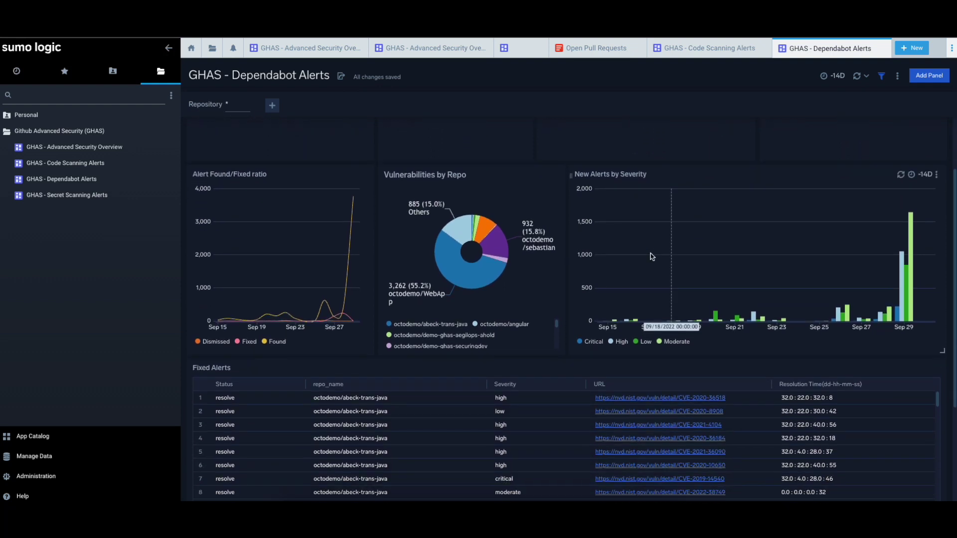
scroll(651, 257, down, 3)
scroll(651, 257, down, 2)
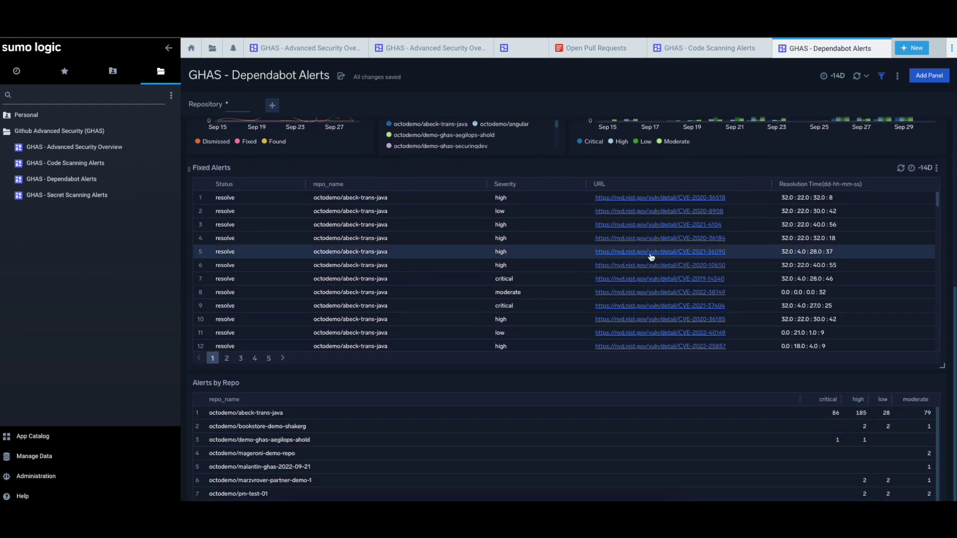
- Switch to the GHAS - Secret Scanning Alerts dashboard, showing 91 found and 9 fixed secrets
click(81, 195)
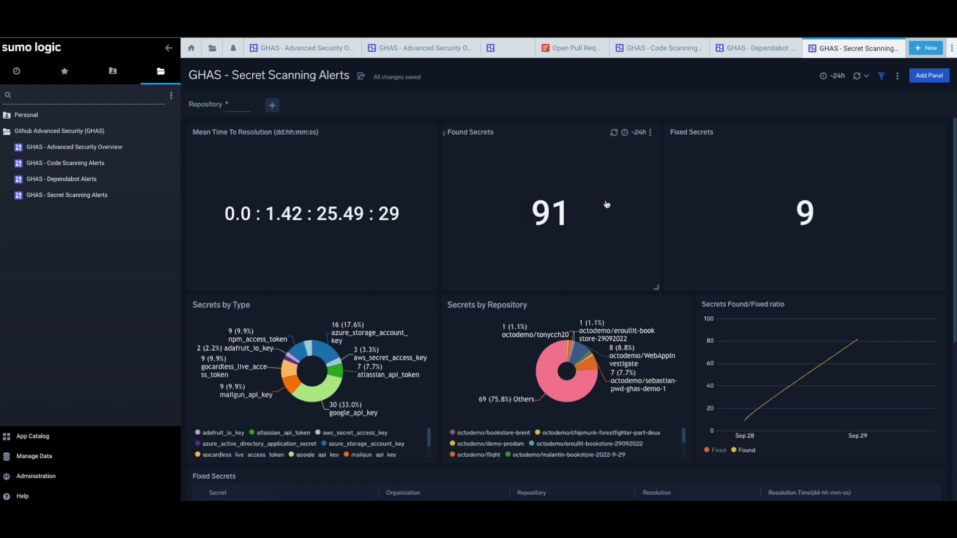
scroll(753, 248, down, 3)
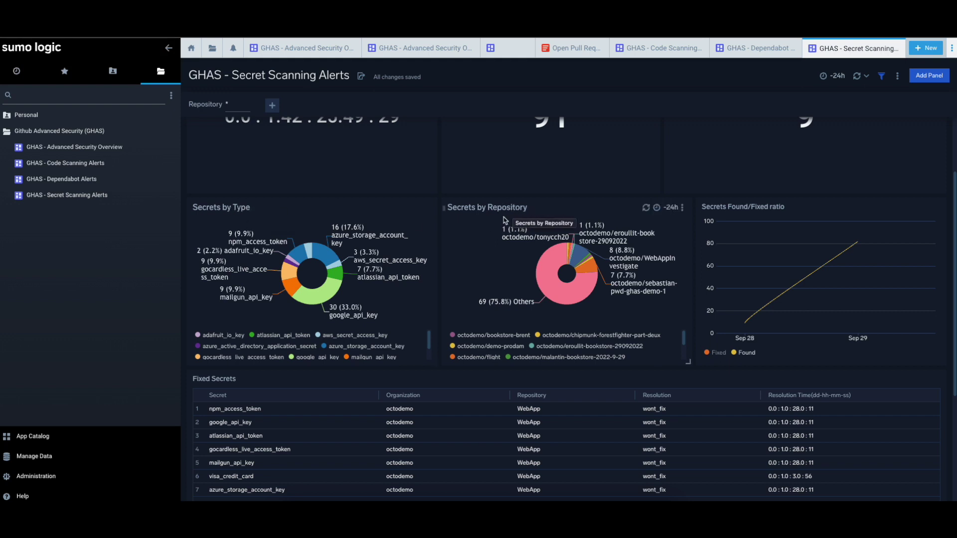
scroll(471, 268, down, 5)
scroll(471, 269, down, 1)
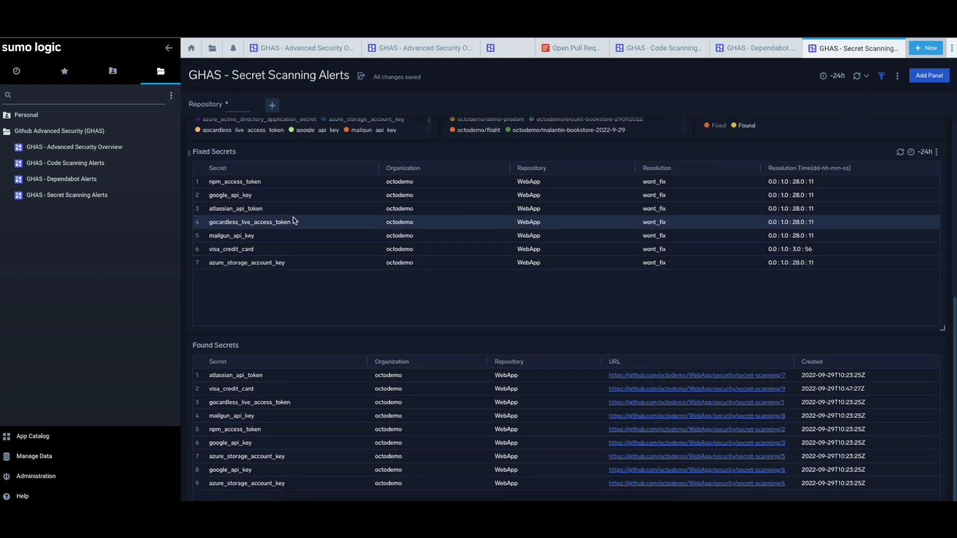